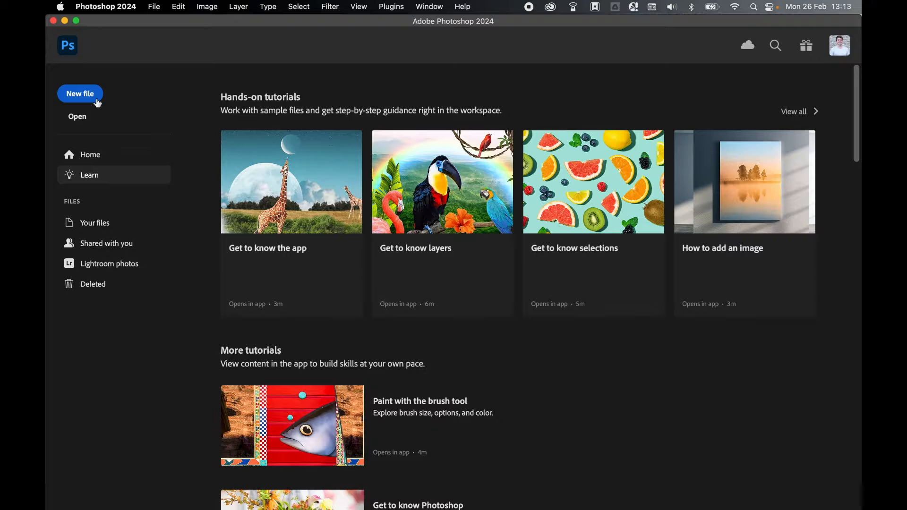
# Create a blank document from the Web Large preset, 1920 x 1080 px, with artboards turned off.
pyautogui.click(328, 176)
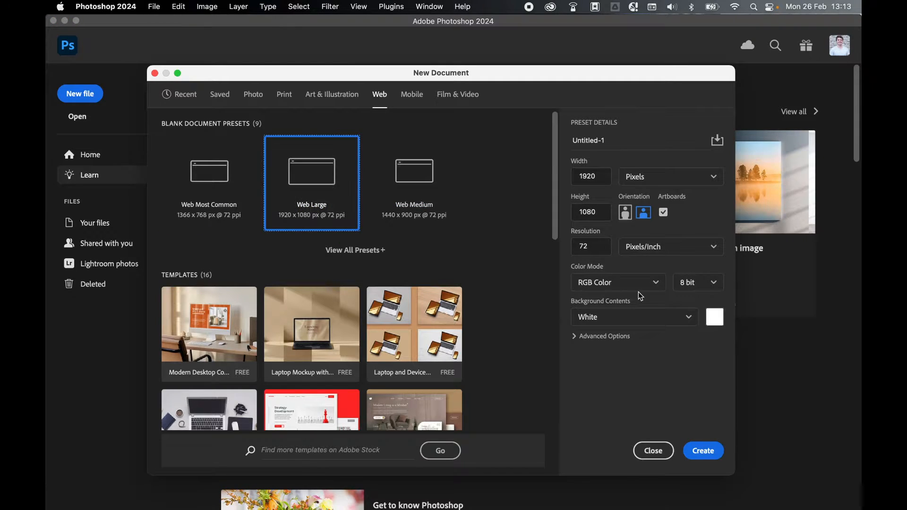
pyautogui.click(664, 214)
pyautogui.click(704, 451)
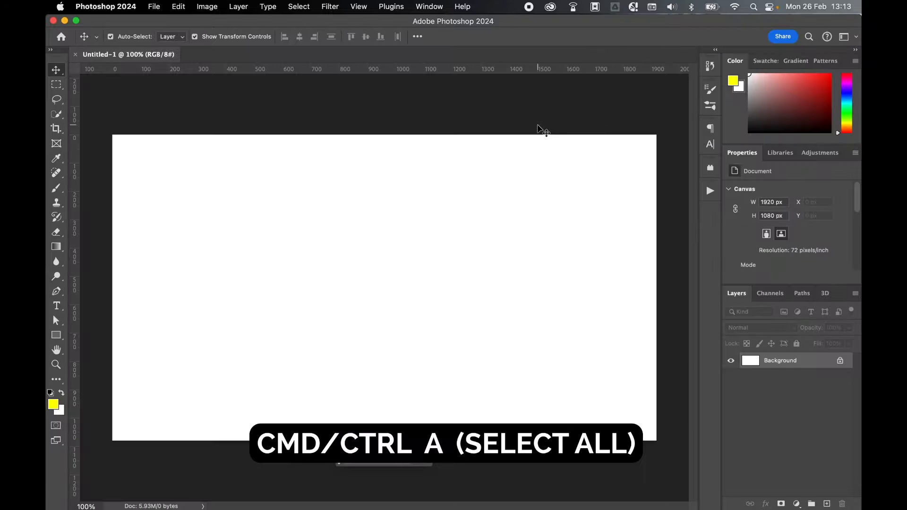
# Select the whole canvas and generate an image from the prompt "one white bottle white background".
pyautogui.press('super+a')
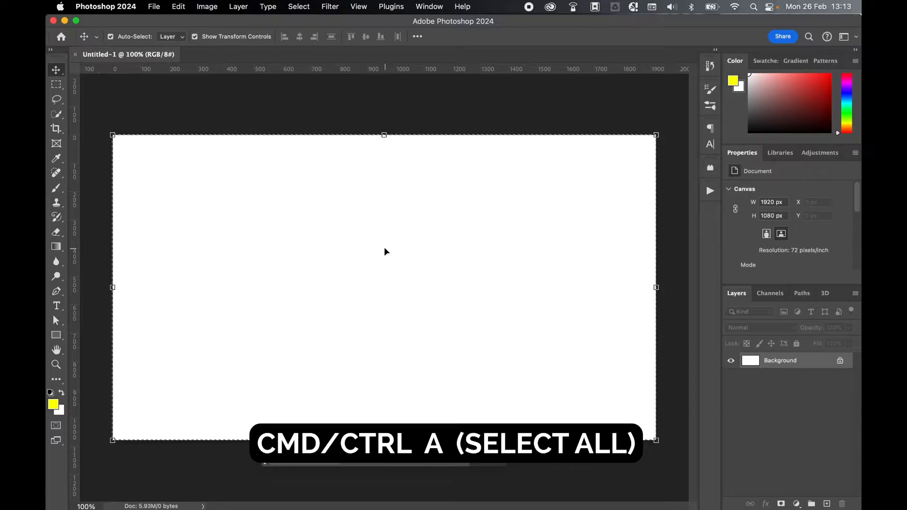
pyautogui.click(317, 459)
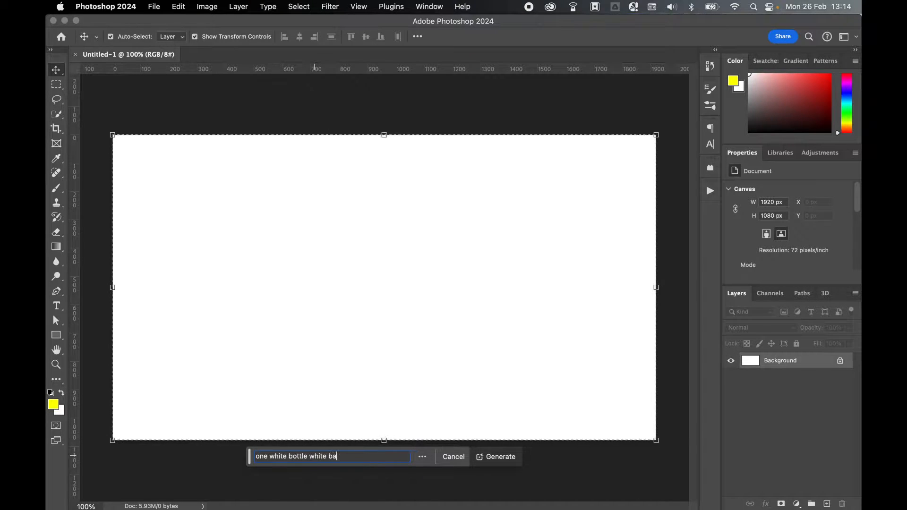
pyautogui.write('d')
pyautogui.click(490, 462)
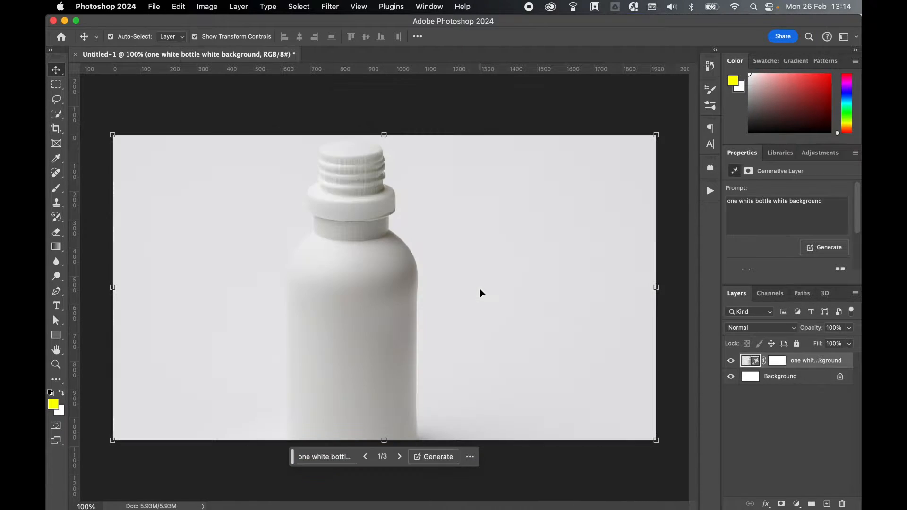
# Generate more variations of the bottle image and choose the one with a single wide, ribbed-cap bottle on a light background.
pyautogui.scroll(-3, 782, 209)
pyautogui.click(828, 246)
pyautogui.click(427, 457)
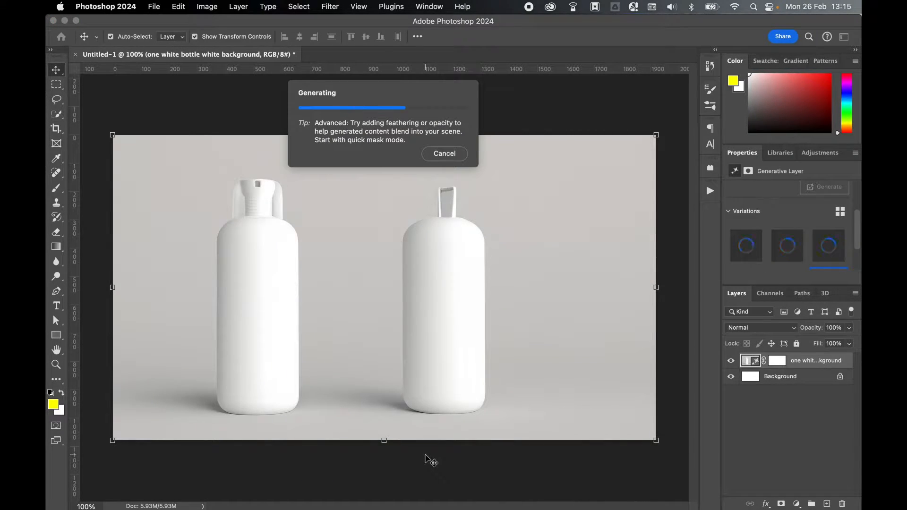
pyautogui.click(445, 456)
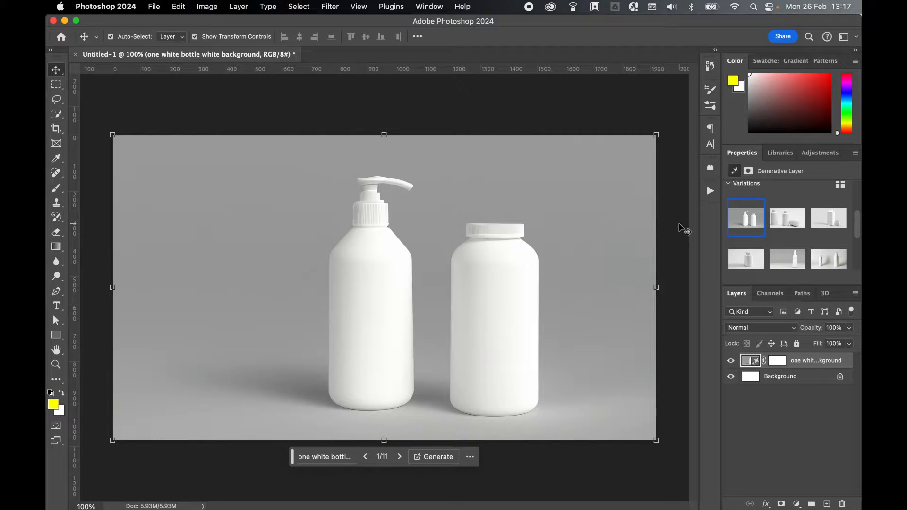
pyautogui.scroll(-1, 756, 208)
pyautogui.click(750, 241)
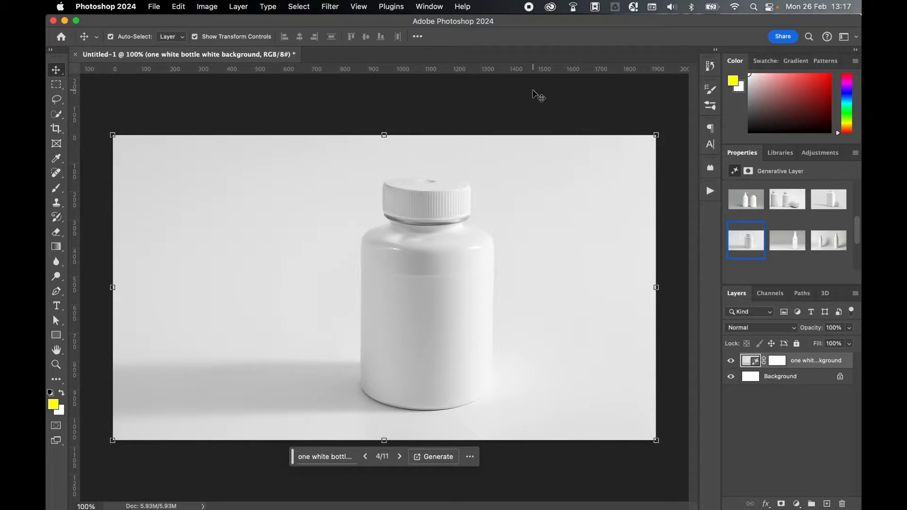
# Save the image as a JPEG named mockup_test3 in the DWD Images folder, with Maximum quality 12 and Baseline ("Standard") format.
pyautogui.click(155, 6)
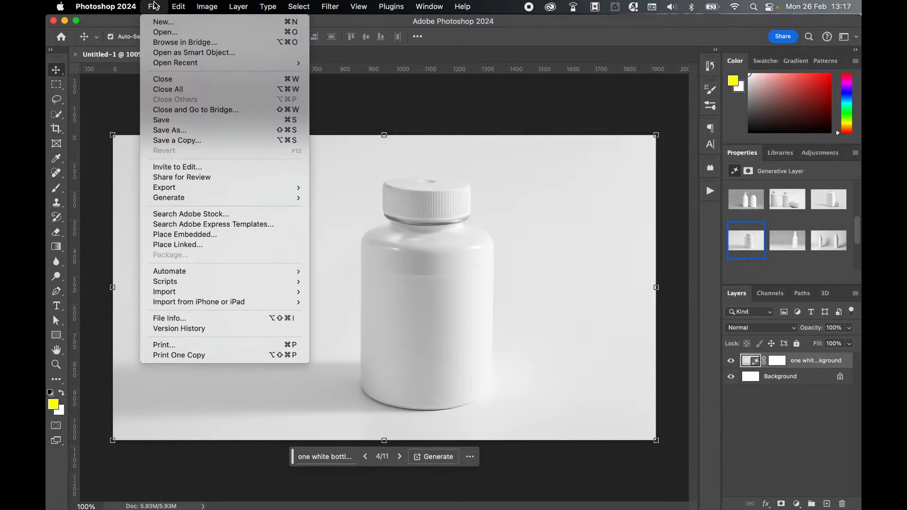
pyautogui.click(180, 130)
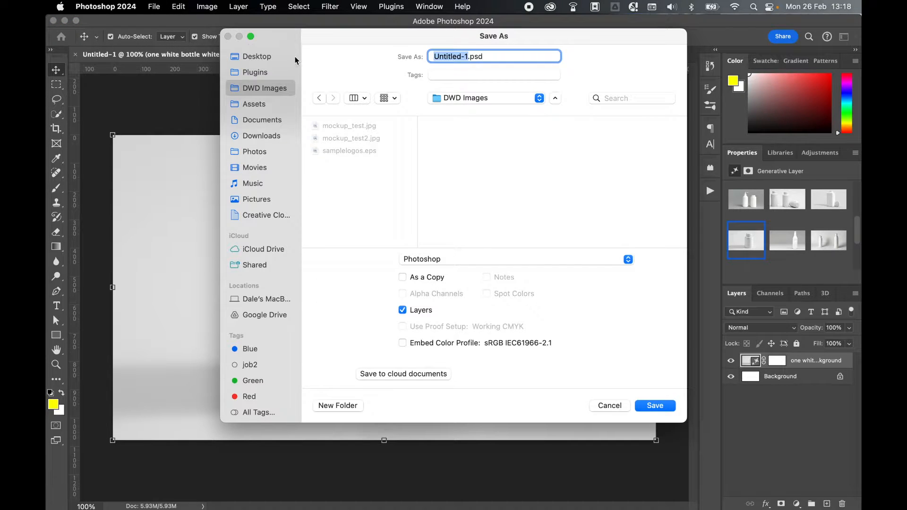
pyautogui.click(486, 263)
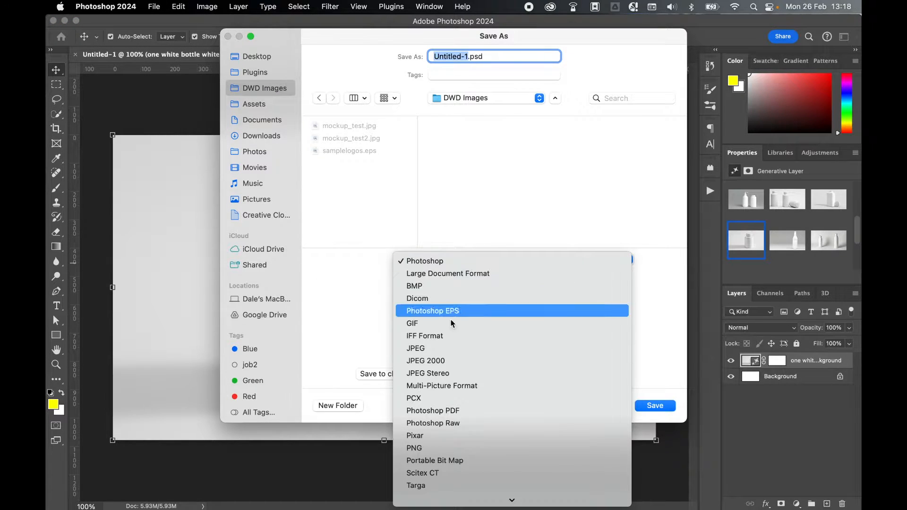
pyautogui.click(437, 351)
pyautogui.write('mockup_')
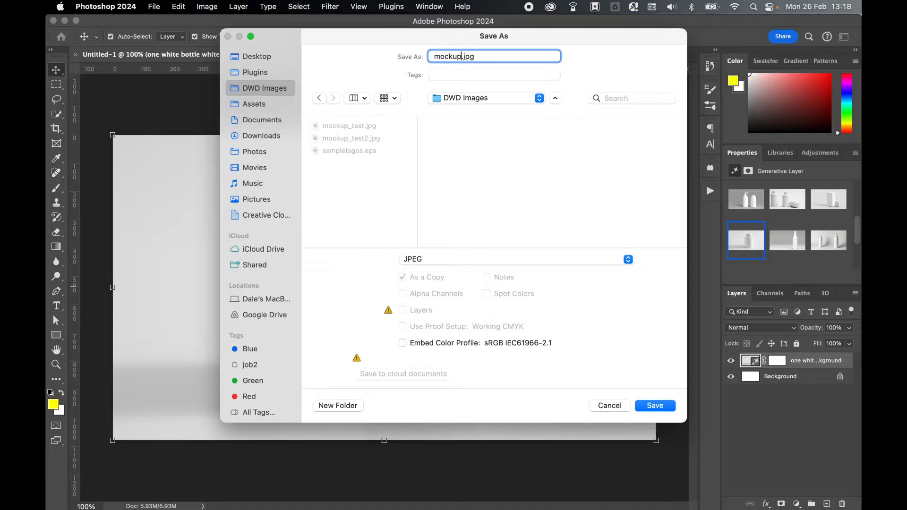
pyautogui.write('test3')
pyautogui.click(666, 405)
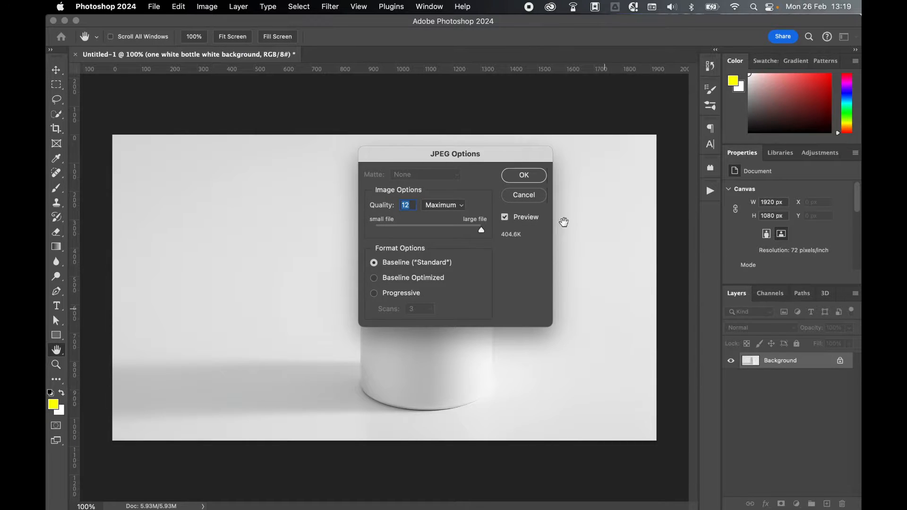
pyautogui.click(523, 177)
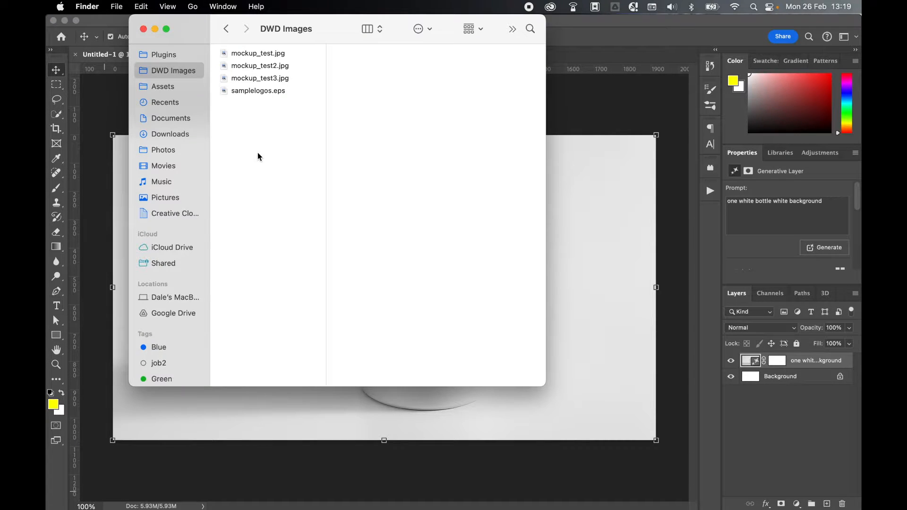
# Preview the mockup images mockup_test.jpg and mockup_test2.jpg in the DWD Images folder to compare their bottles.
pyautogui.click(287, 54)
pyautogui.press('space')
pyautogui.press('space')
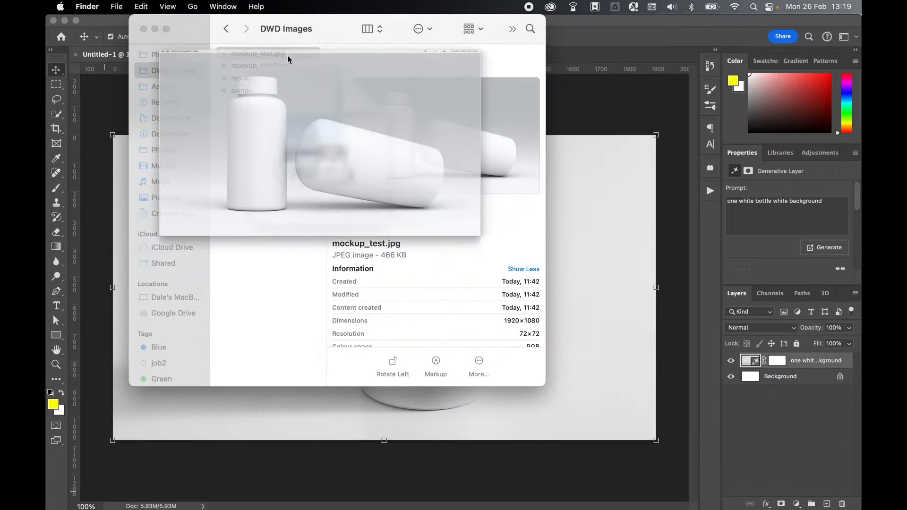
pyautogui.press('Down')
pyautogui.press('space')
pyautogui.press('space')
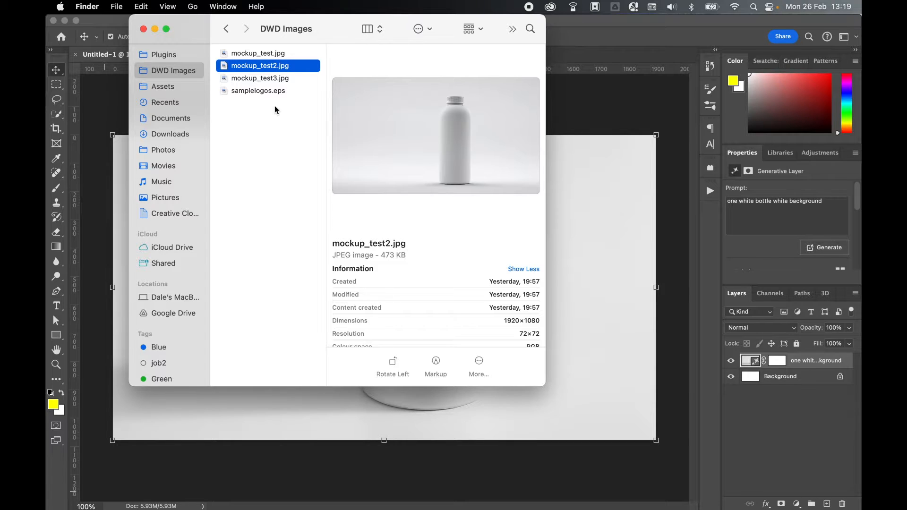
pyautogui.press('Up')
pyautogui.press('space')
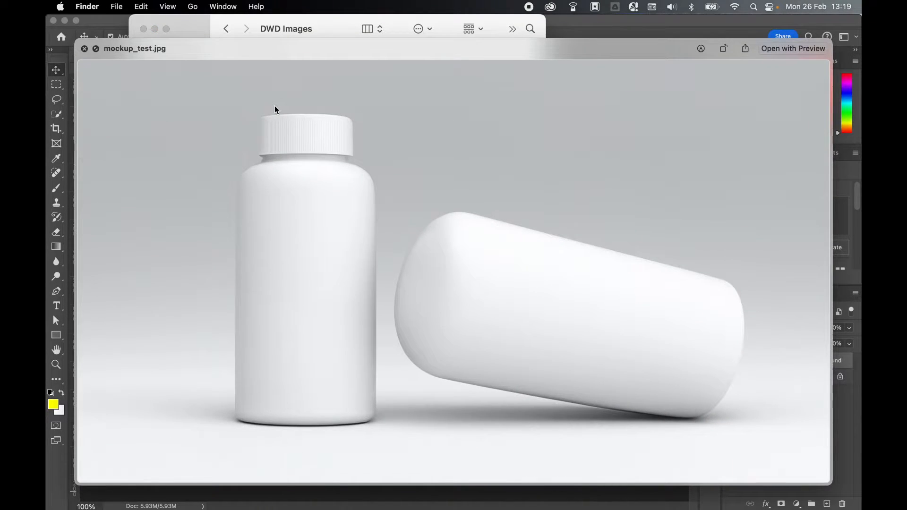
pyautogui.press('space')
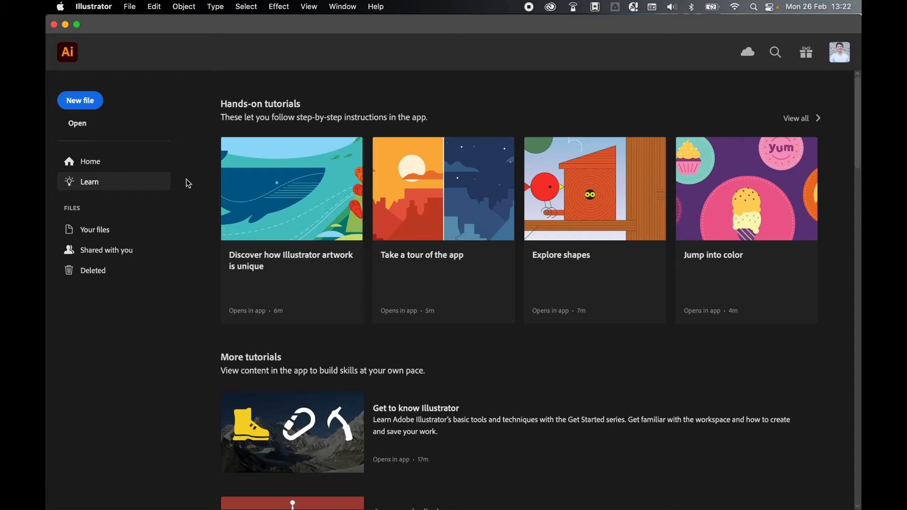
# Switch to Illustrator and create a new document from the Web-Large preset, 1920 x 1080 px.
pyautogui.click(131, 7)
pyautogui.click(134, 24)
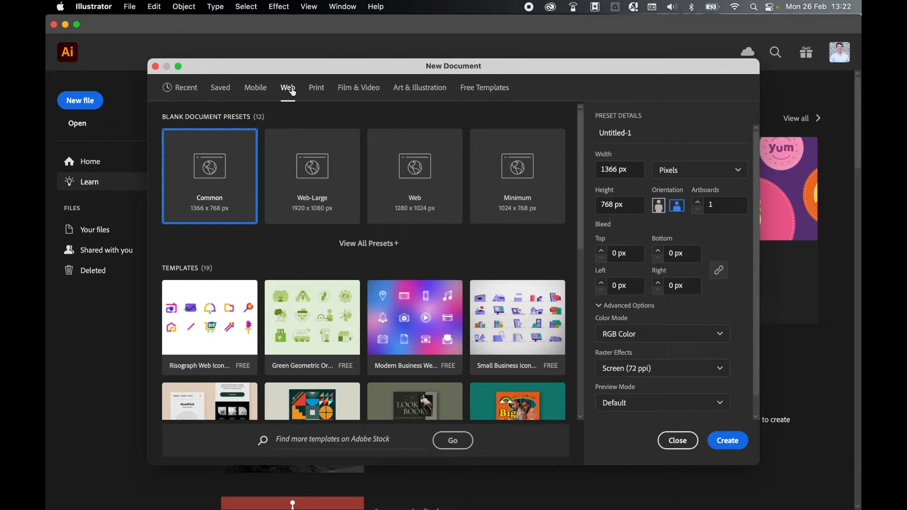
pyautogui.click(313, 165)
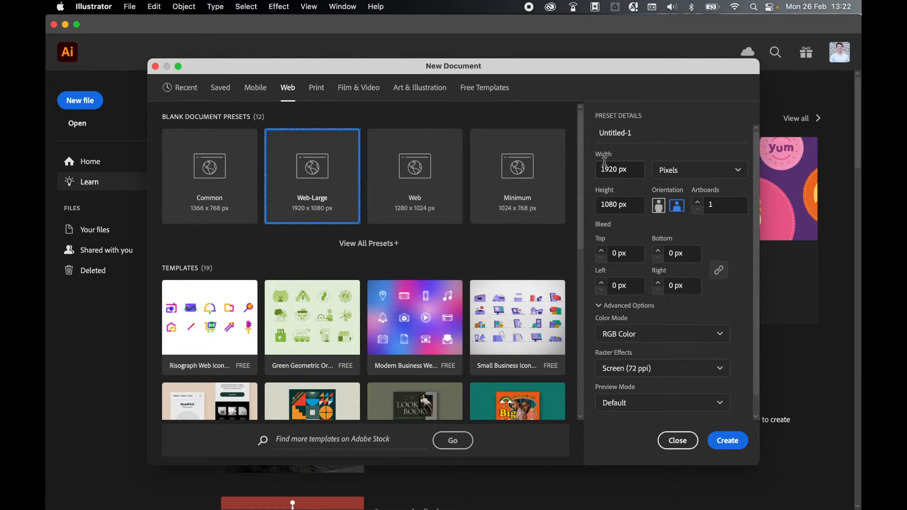
pyautogui.click(729, 440)
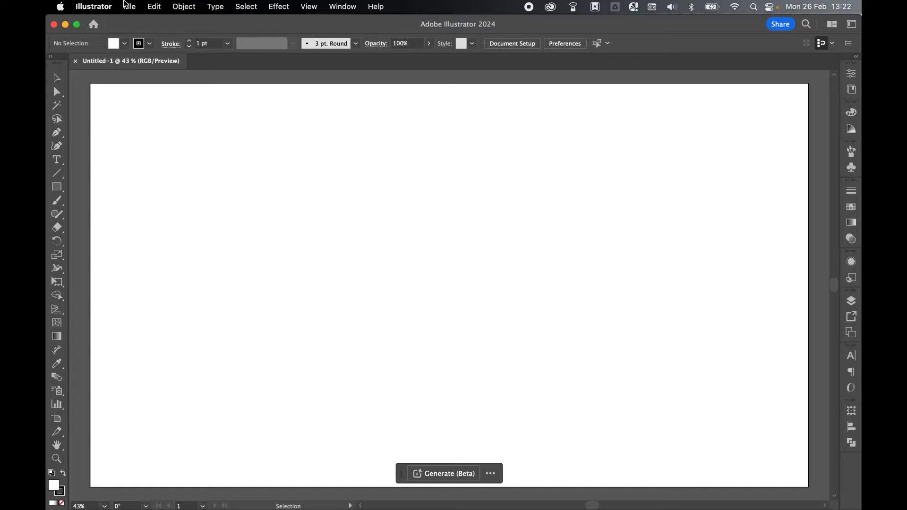
# Open samplelogos.eps from the DWD Images folder.
pyautogui.click(129, 7)
pyautogui.click(138, 47)
pyautogui.click(348, 125)
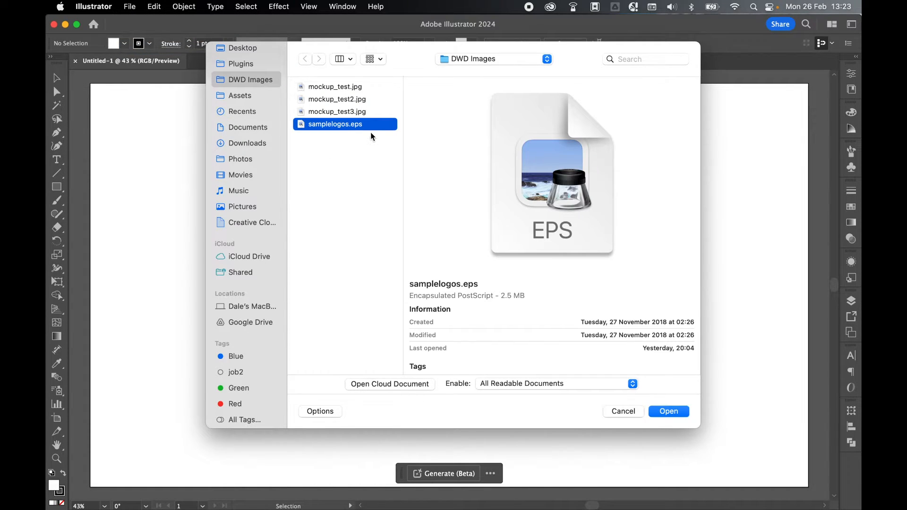
pyautogui.click(674, 412)
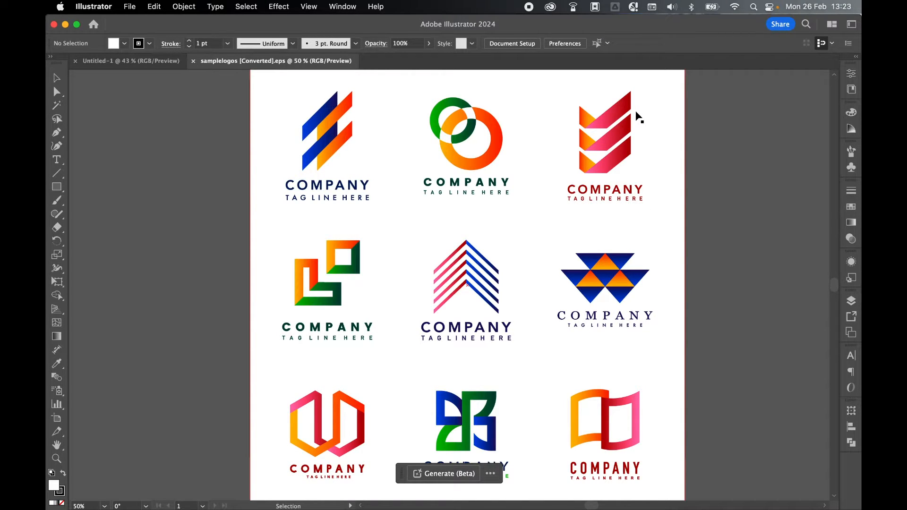
# Copy the blue and orange diagonal-stripe company logo in the first row of the sample sheet.
pyautogui.click(57, 78)
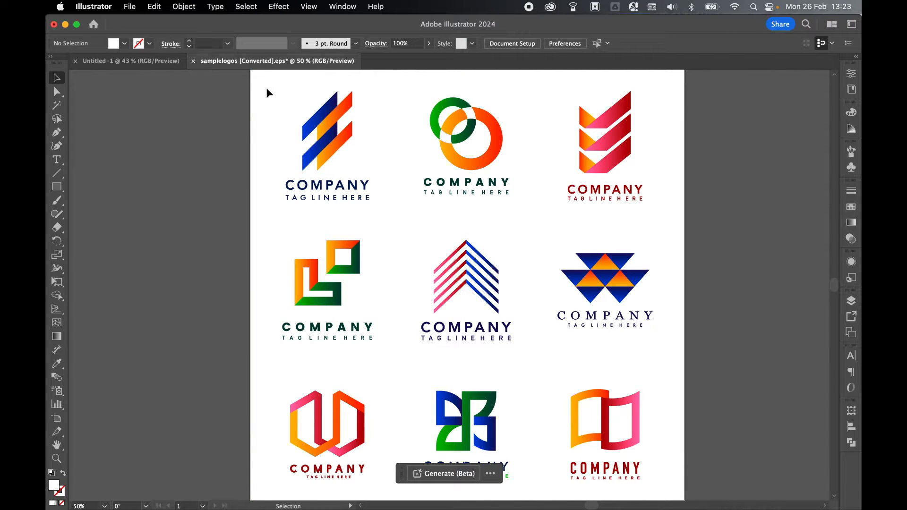
pyautogui.click(326, 137)
pyautogui.rightClick(327, 127)
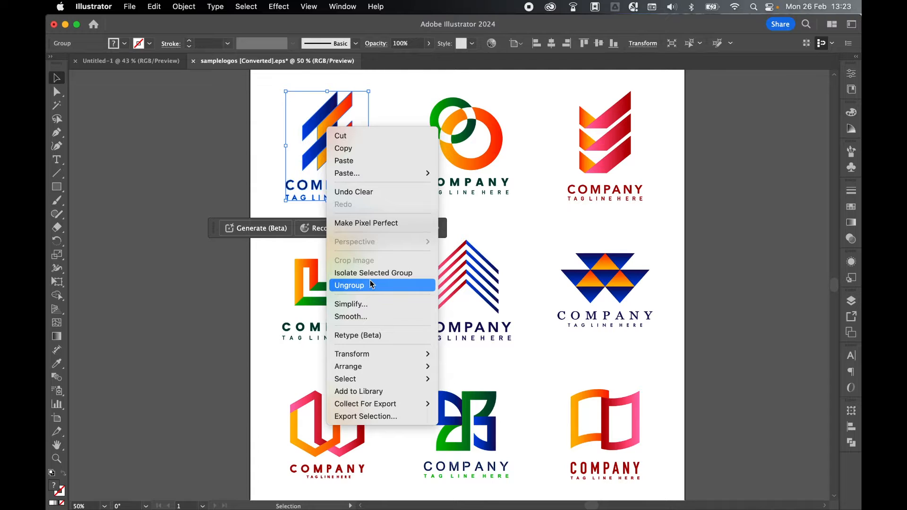
pyautogui.press('super+c')
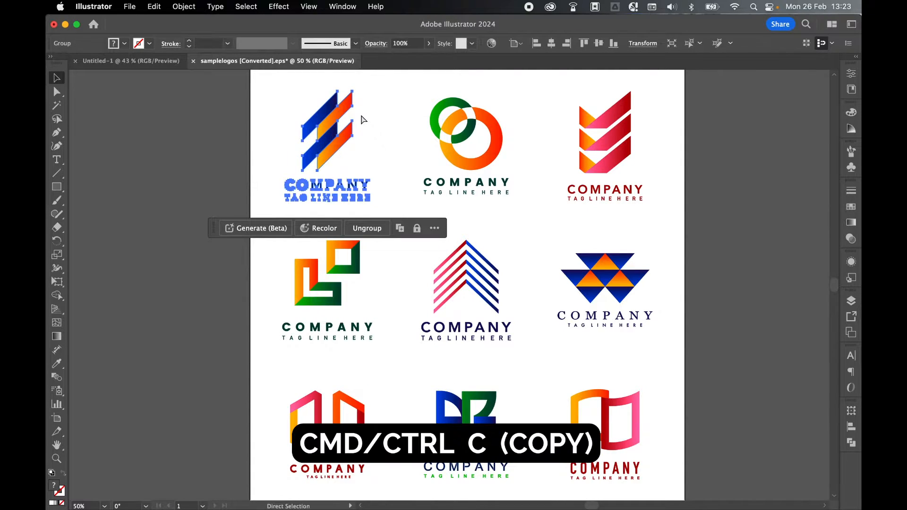
# Paste the logo into the Untitled-1 document beside the artboard's left edge and scale it to about double size.
pyautogui.click(169, 66)
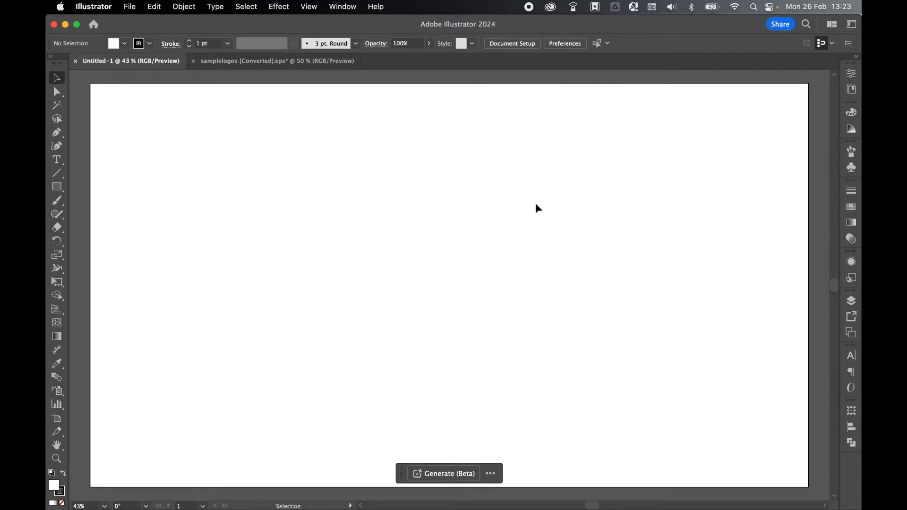
pyautogui.press('super+minus')
pyautogui.press('super+minus')
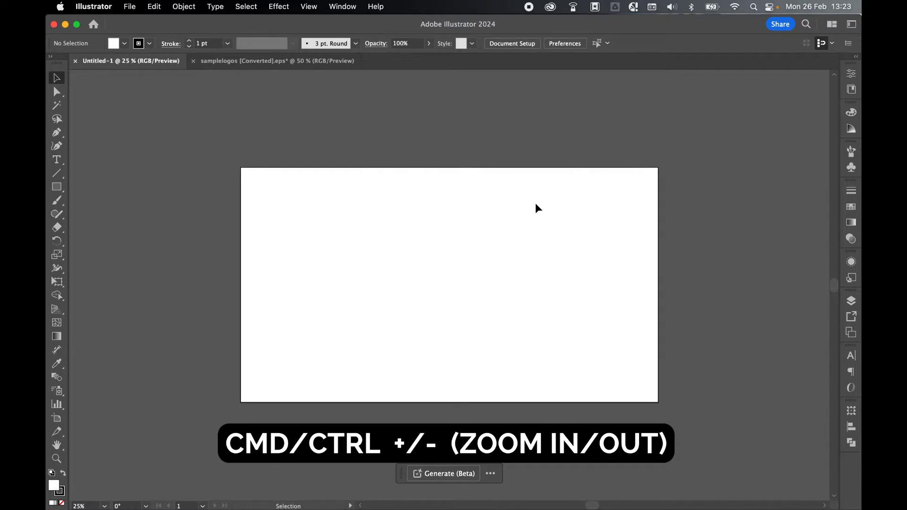
pyautogui.press('super+v')
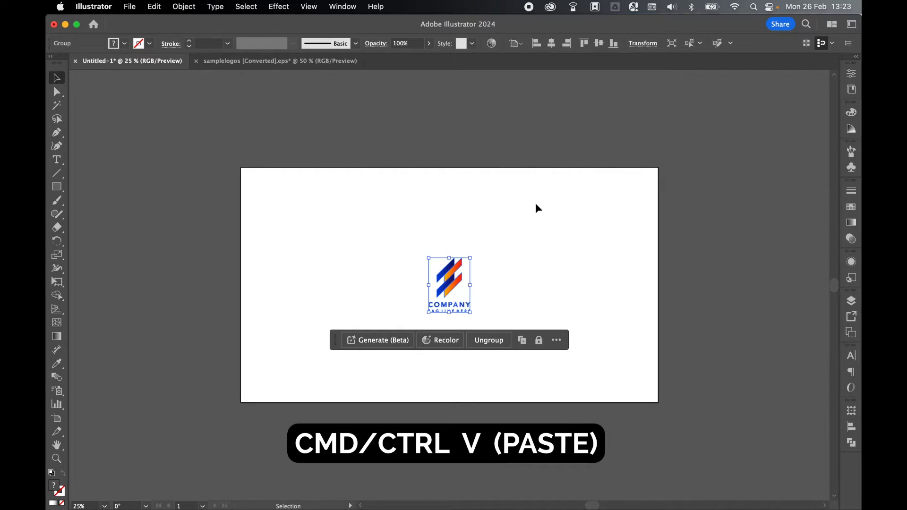
pyautogui.moveTo(451, 284); pyautogui.dragTo(187, 271)
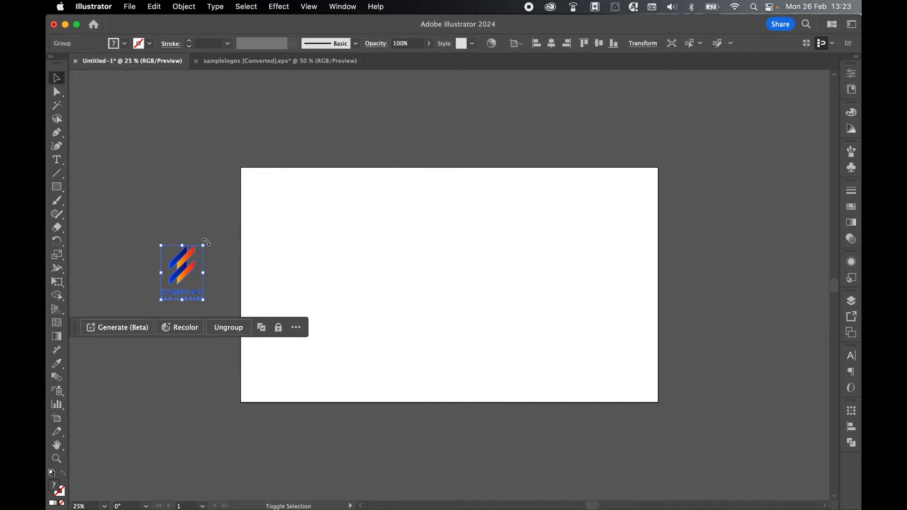
pyautogui.moveTo(206, 241); pyautogui.dragTo(228, 222)
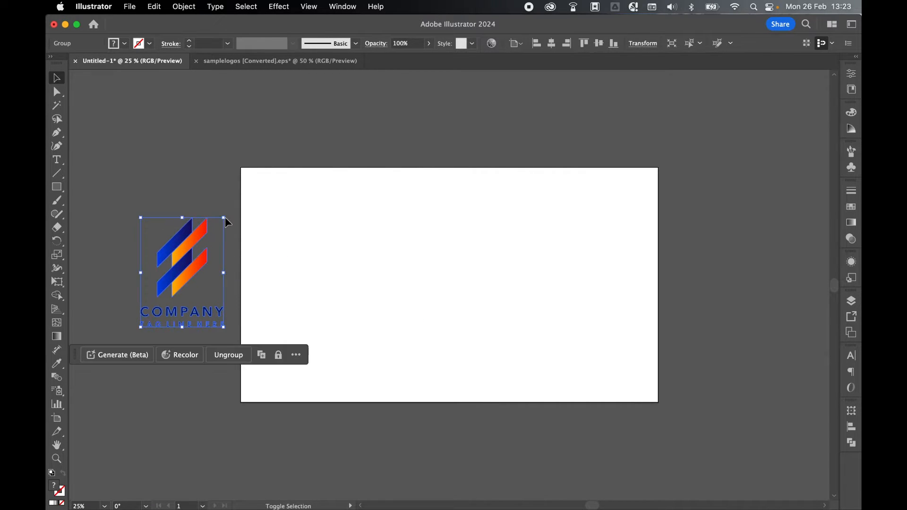
pyautogui.click(330, 239)
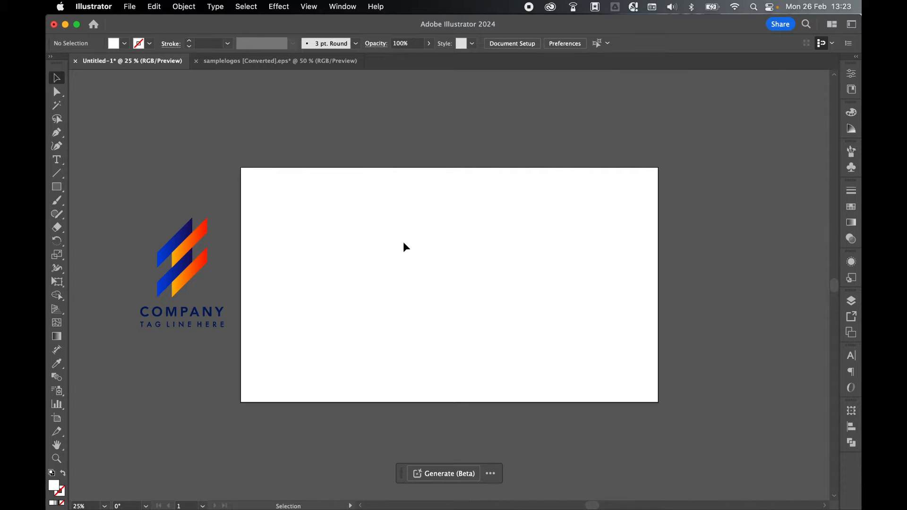
# Place mockup_test.jpg from the DWD Images folder as a linked image and align it to cover the whole artboard.
pyautogui.click(134, 7)
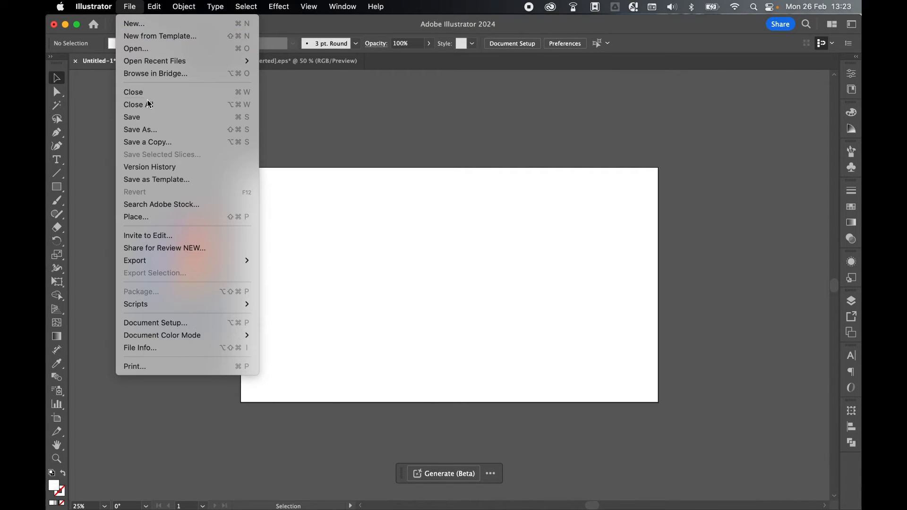
pyautogui.click(165, 218)
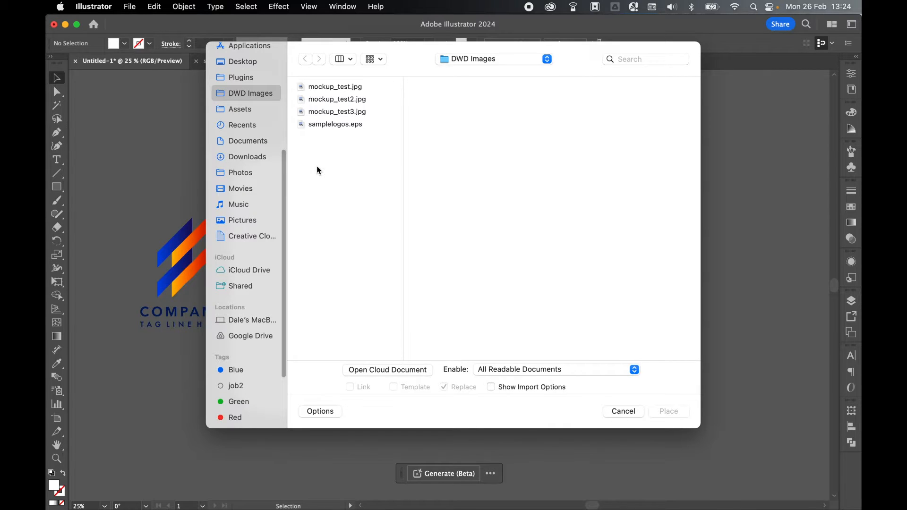
pyautogui.click(348, 87)
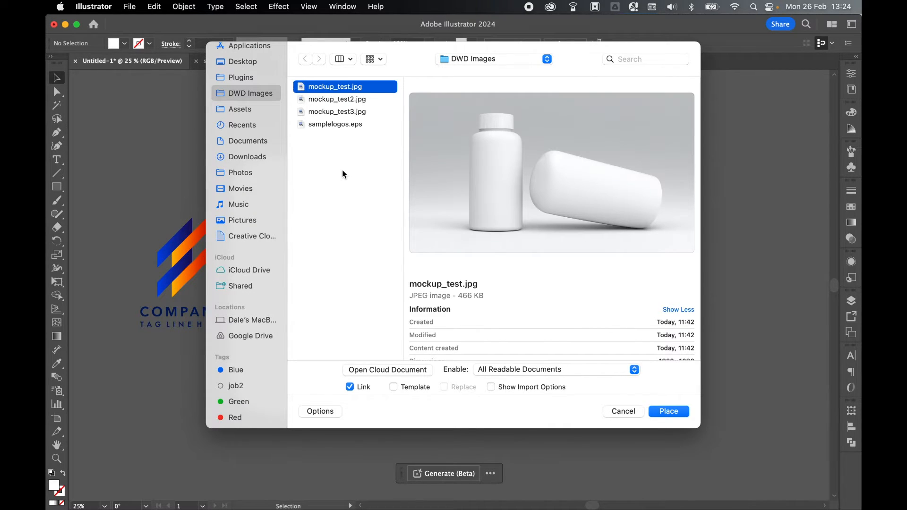
pyautogui.press('Down')
pyautogui.press('Down')
pyautogui.press('Up')
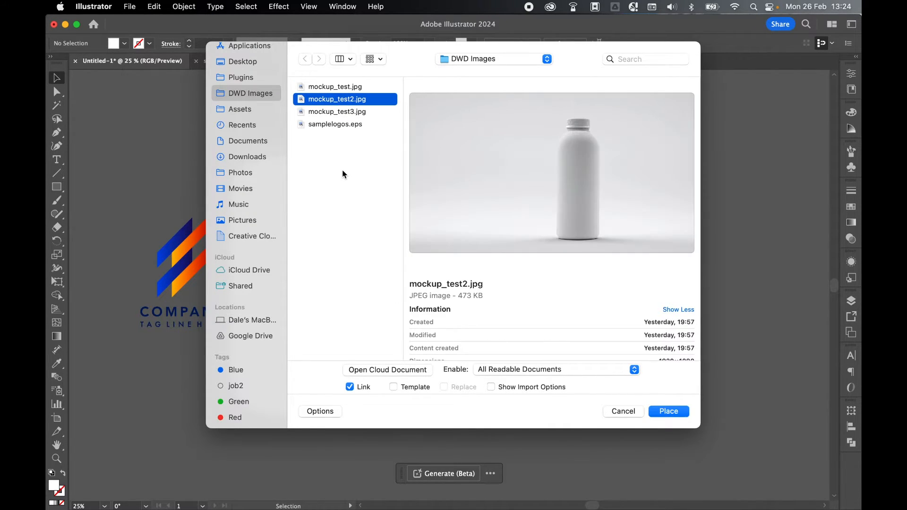
pyautogui.press('Up')
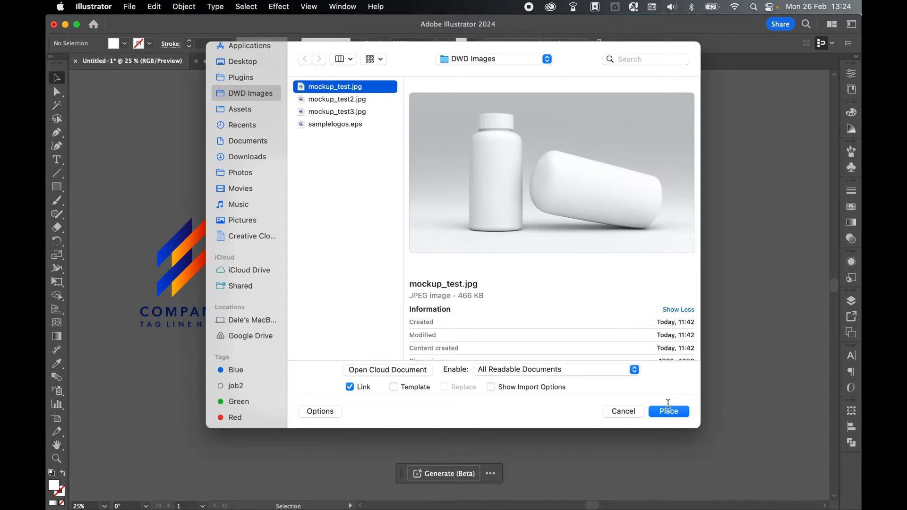
pyautogui.click(671, 411)
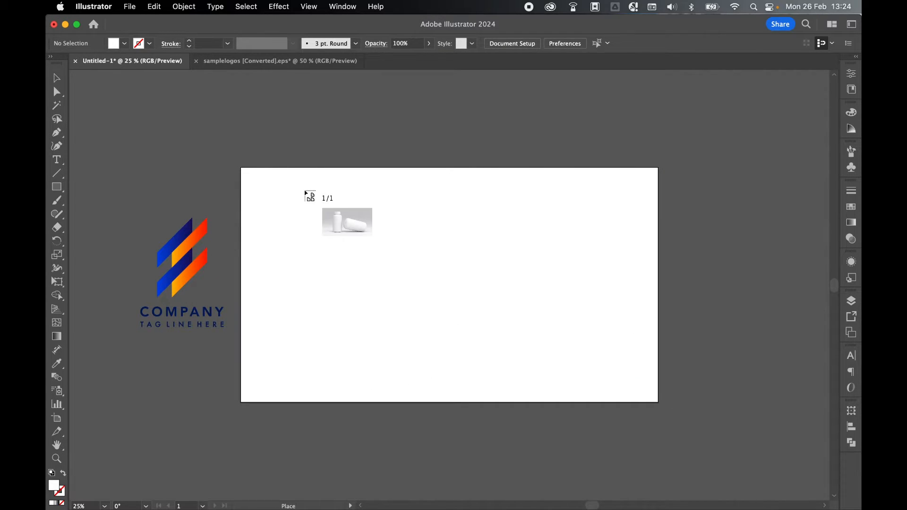
pyautogui.click(305, 191)
pyautogui.moveTo(528, 244); pyautogui.dragTo(490, 217)
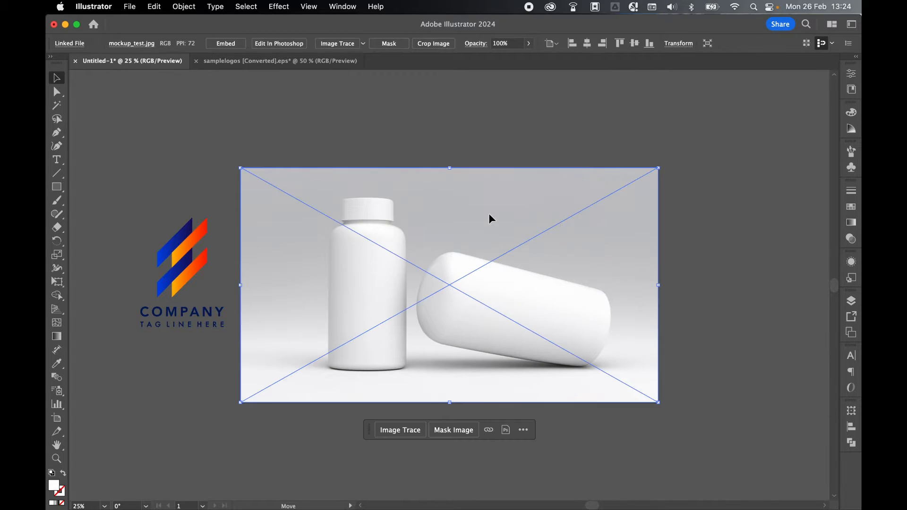
pyautogui.click(577, 99)
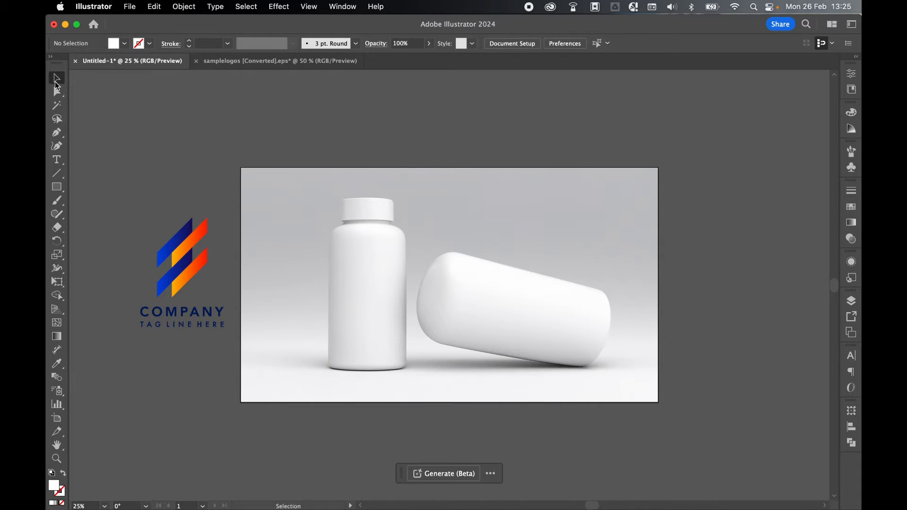
# Make a Mockup (Beta) from the company logo and the placed bottle image together.
pyautogui.moveTo(157, 179); pyautogui.dragTo(326, 348)
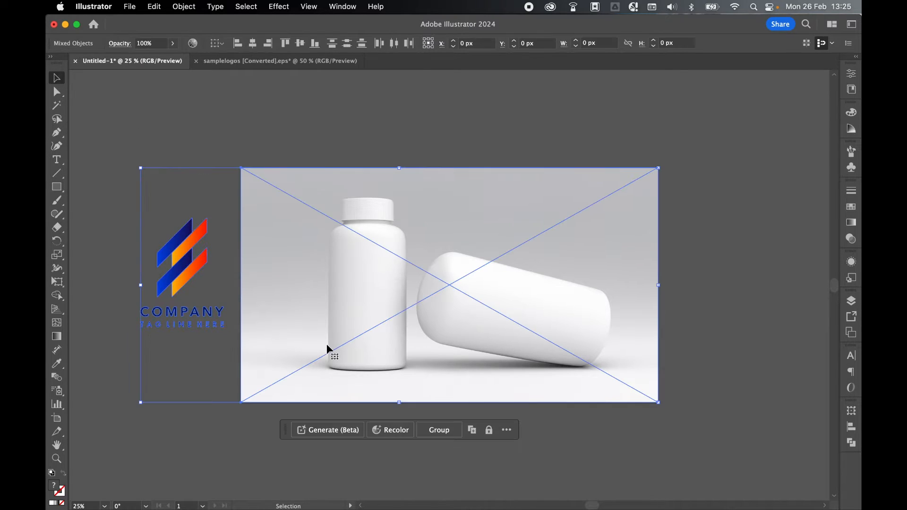
pyautogui.click(188, 8)
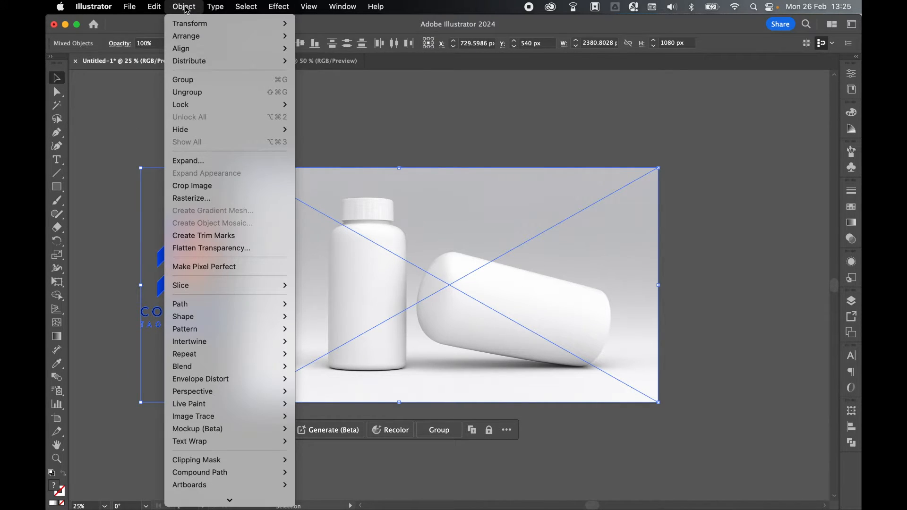
pyautogui.moveTo(221, 434)
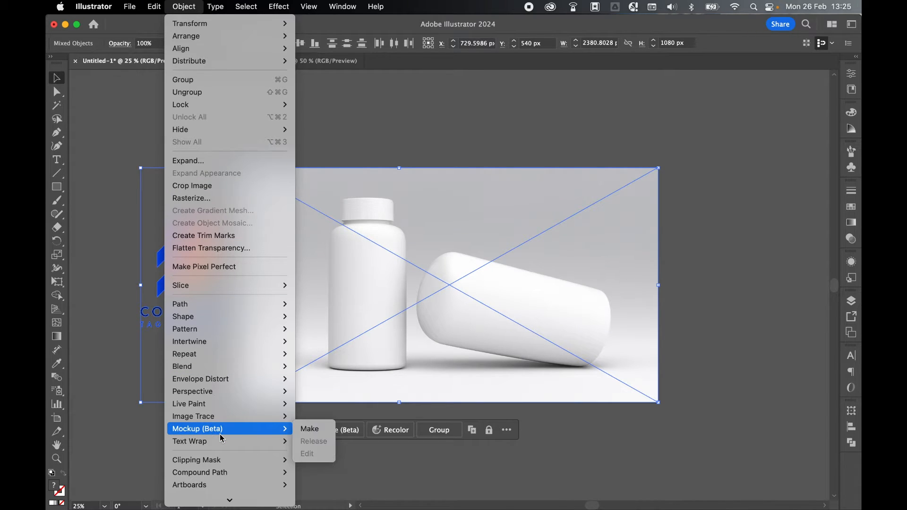
pyautogui.click(308, 431)
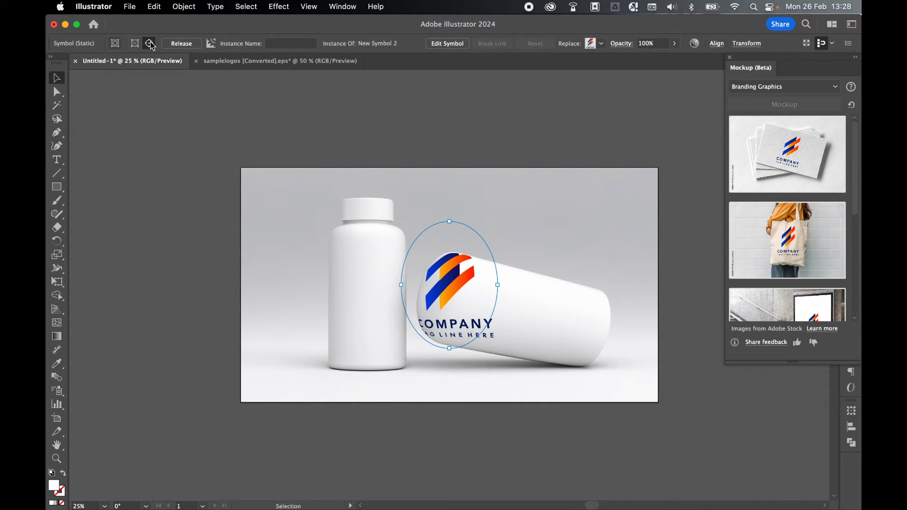
# Move the mockup logo onto the lying bottle's body, scale it down slightly and rotate it to follow the bottle's slope.
pyautogui.moveTo(460, 289); pyautogui.dragTo(517, 293)
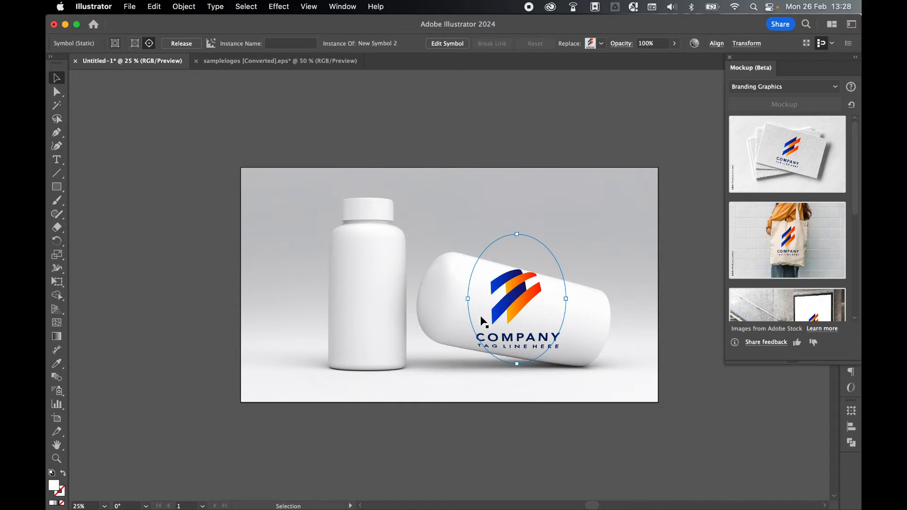
pyautogui.moveTo(522, 230)
pyautogui.mouseDown()
pyautogui.moveTo(531, 243)
pyautogui.moveTo(520, 257)
pyautogui.moveTo(527, 248)
pyautogui.mouseUp()
pyautogui.moveTo(499, 294); pyautogui.dragTo(535, 301)
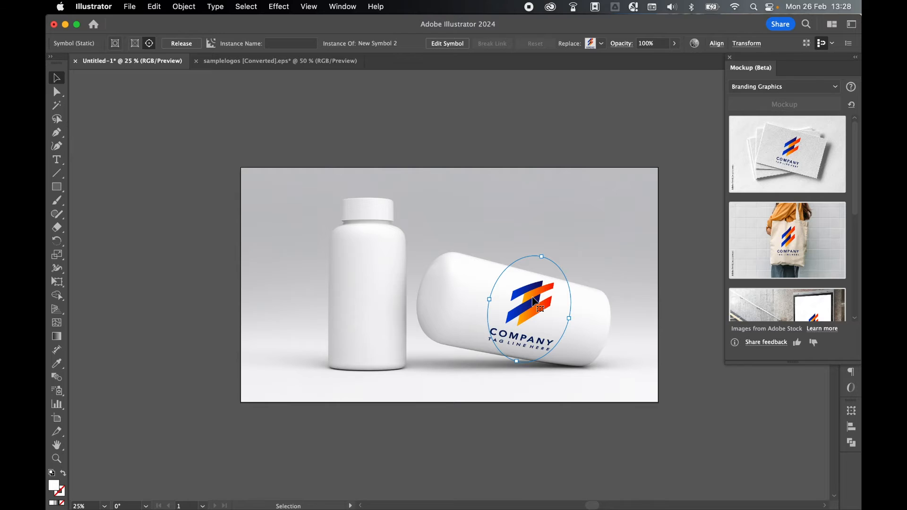
pyautogui.click(601, 43)
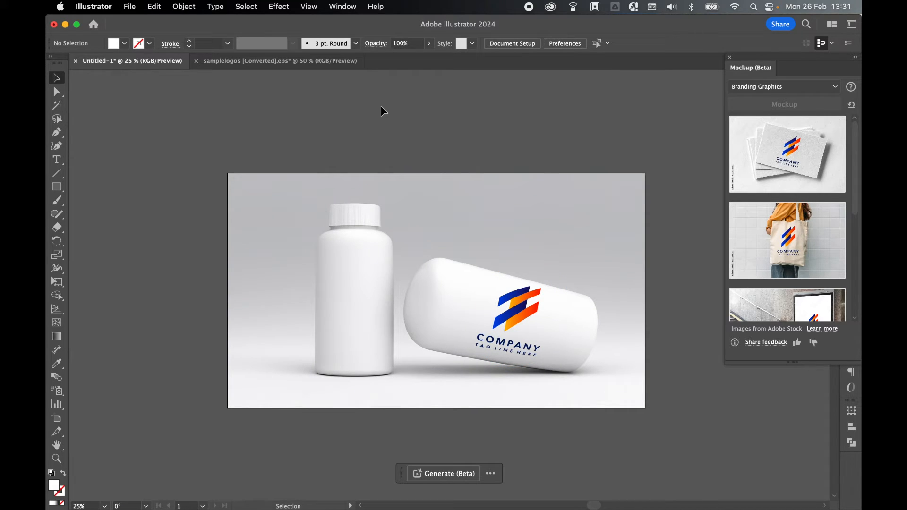
pyautogui.moveTo(515, 319); pyautogui.dragTo(522, 325)
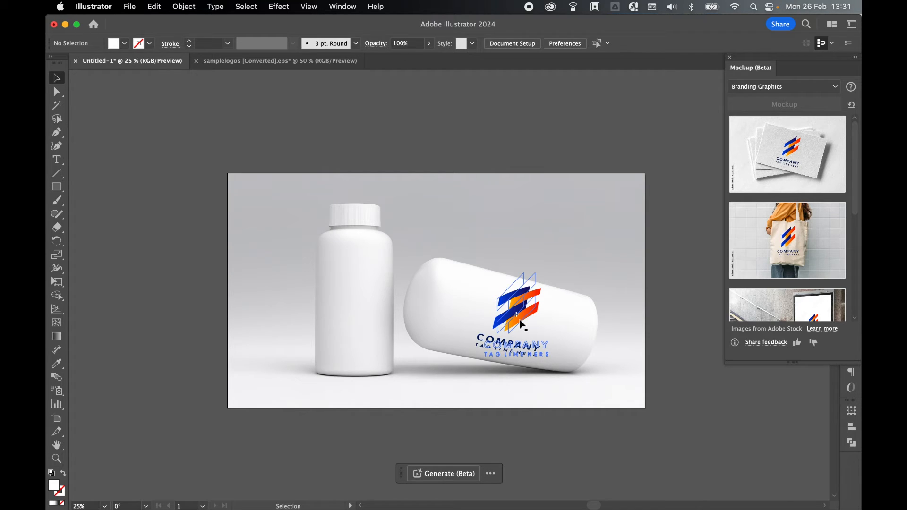
pyautogui.moveTo(520, 321); pyautogui.dragTo(520, 322)
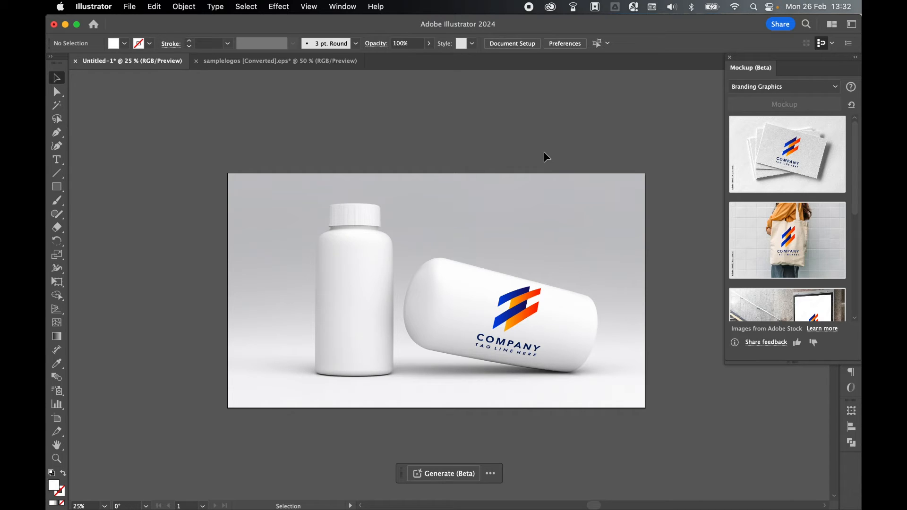